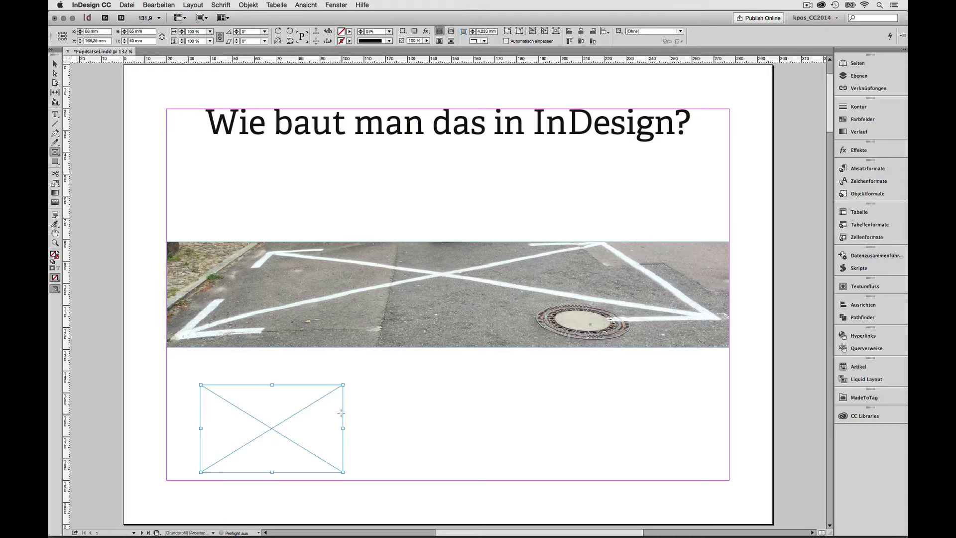
- Compare the page in preview mode and in normal view
key(w)
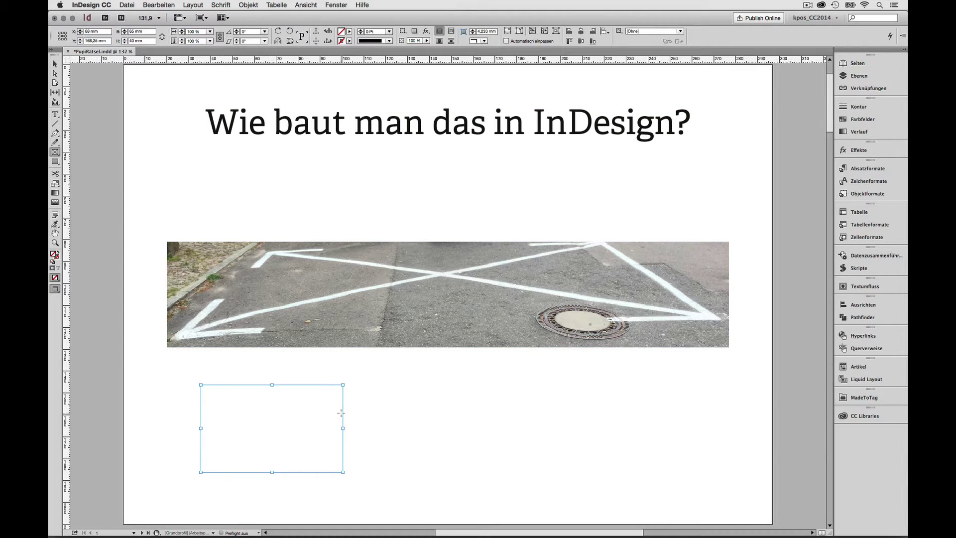
key(w)
key(w)
key(w)
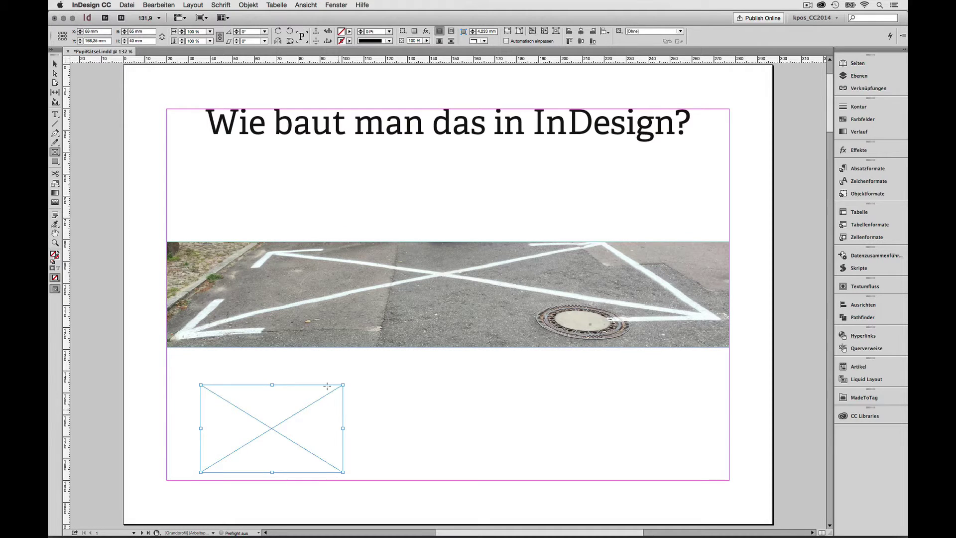
- Give the empty graphic frame below the photo a C=100 M=0 Y=0 K=0 stroke
click(349, 41)
click(302, 96)
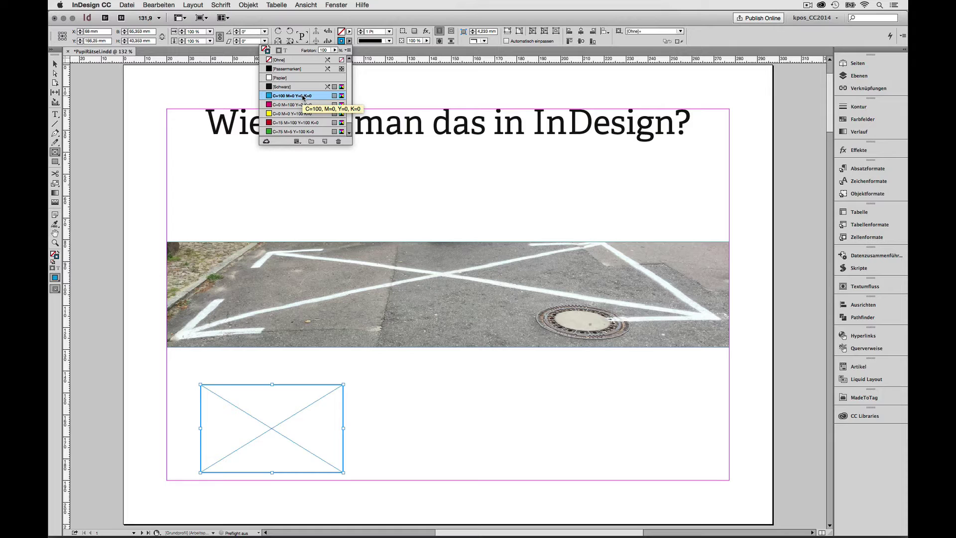
click(54, 64)
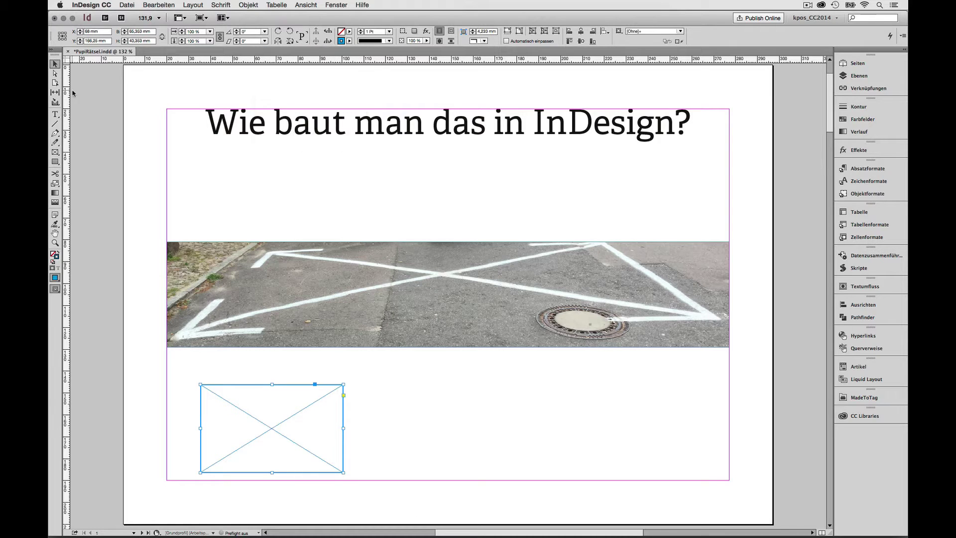
- Delete the empty graphic frame below the photo and go to page 2
click(167, 234)
click(289, 437)
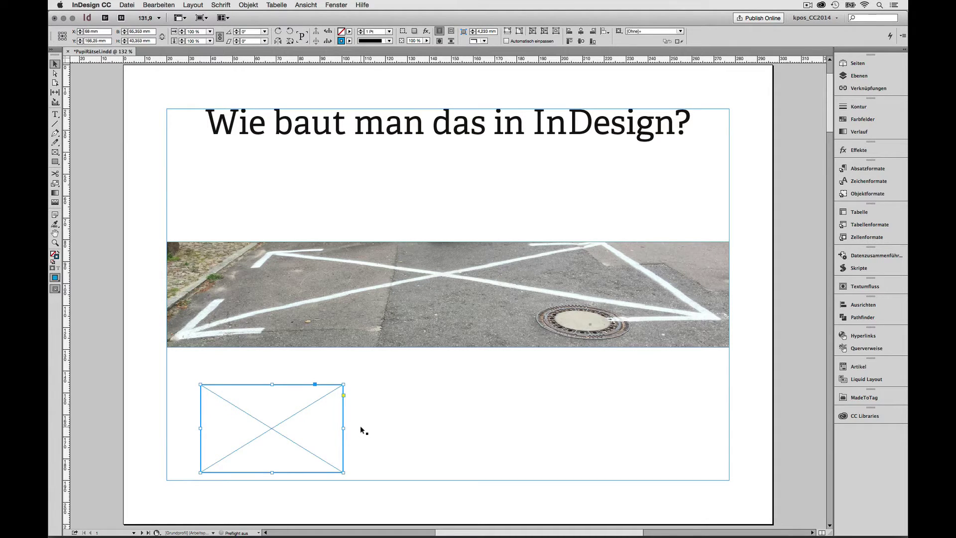
key(BackSpace)
key(Page_Down)
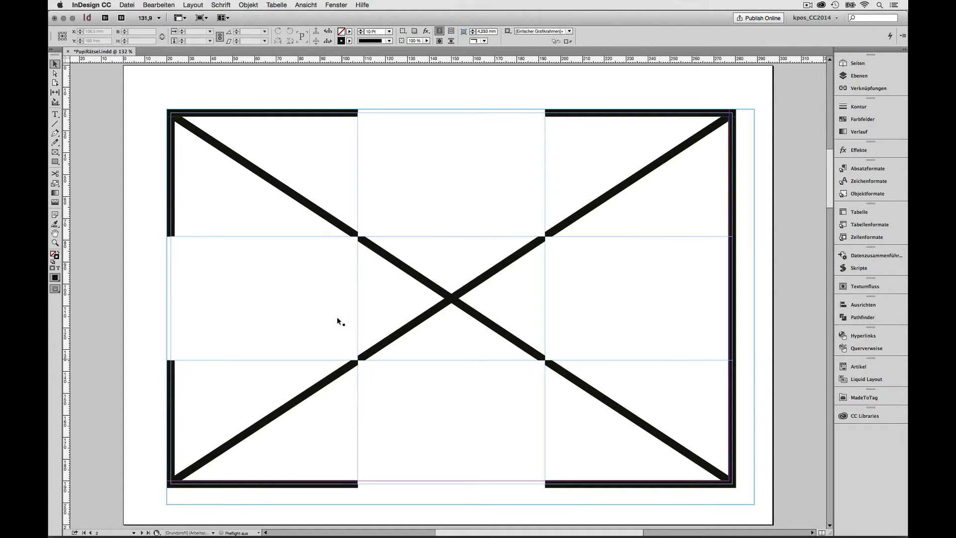
- Examine how the crossed figure on page 2 is built as a table, selecting its upper-left cell
double_click(284, 142)
drag(257, 111, 597, 119)
click(491, 168)
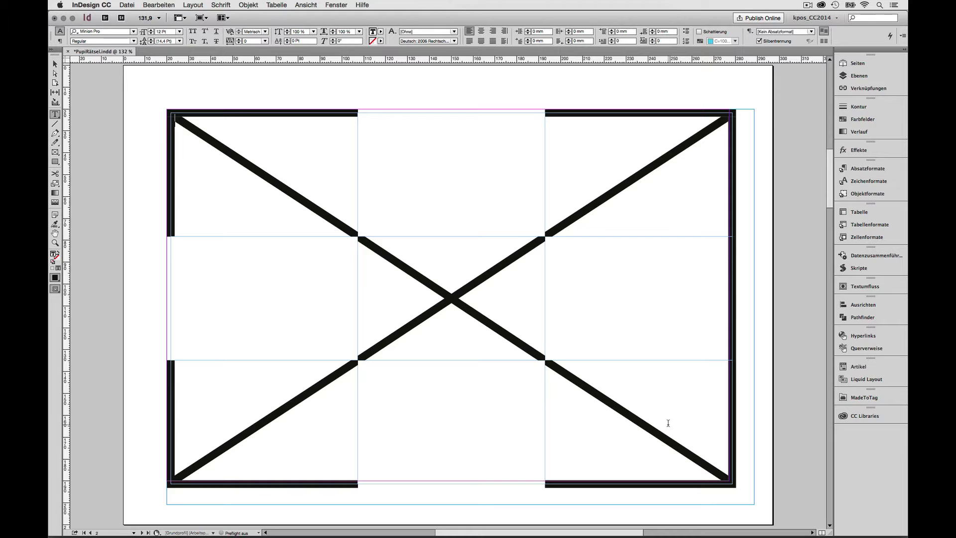
click(56, 64)
double_click(267, 193)
key(Escape)
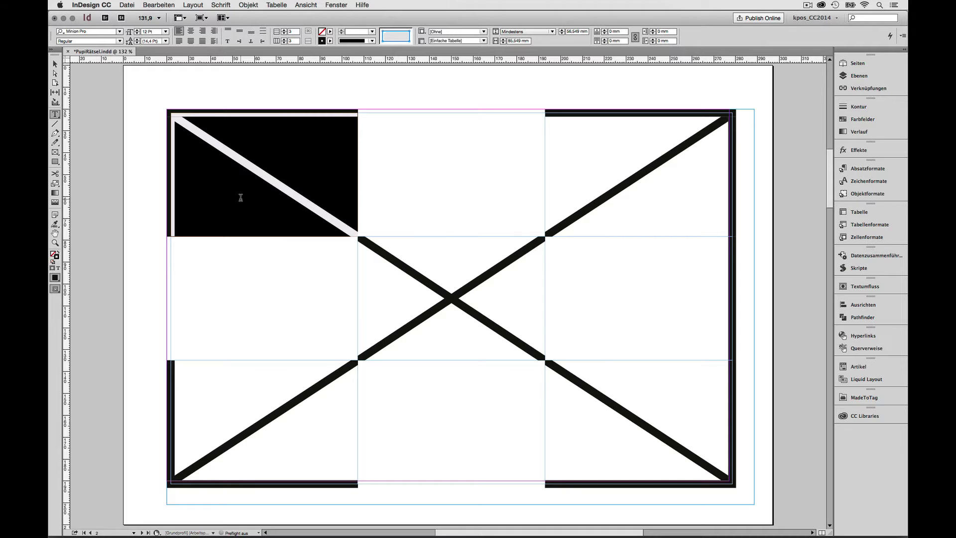
- Check the cells in the table's first column, from the upper cell through the middle to the lower one
click(340, 243)
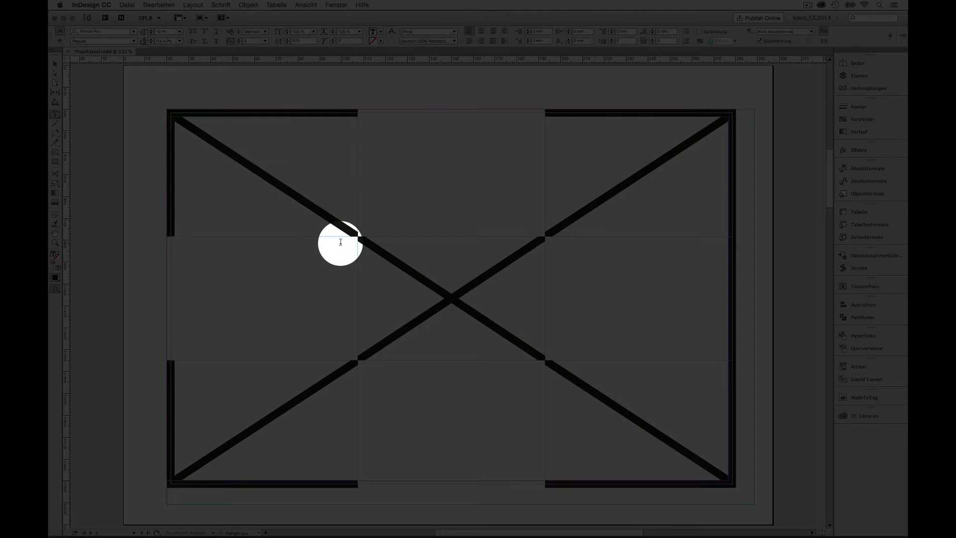
key(Escape)
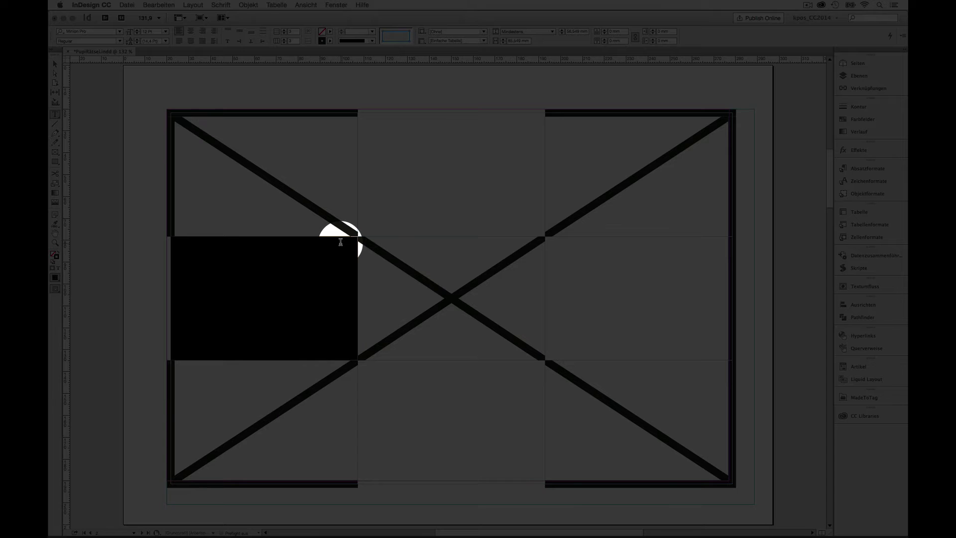
click(340, 243)
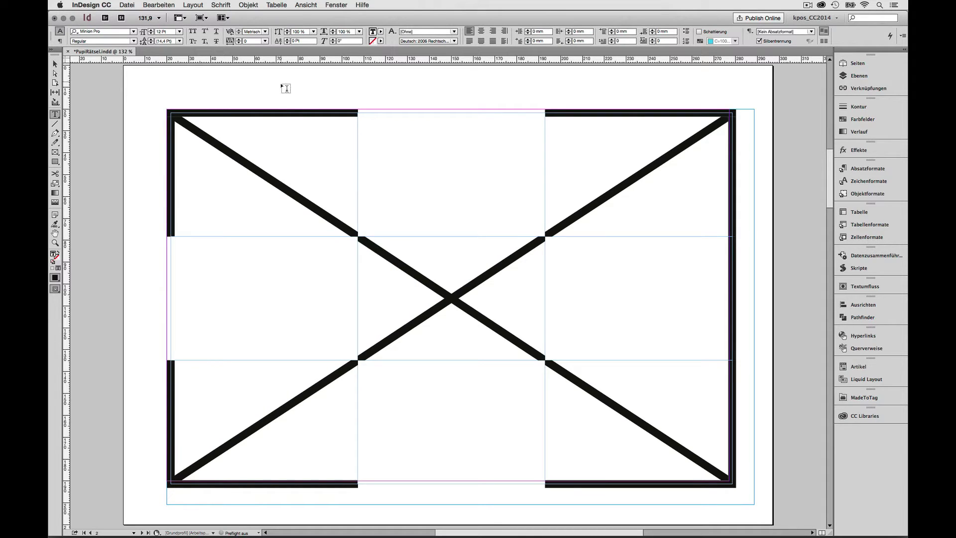
drag(204, 142, 348, 145)
key(Escape)
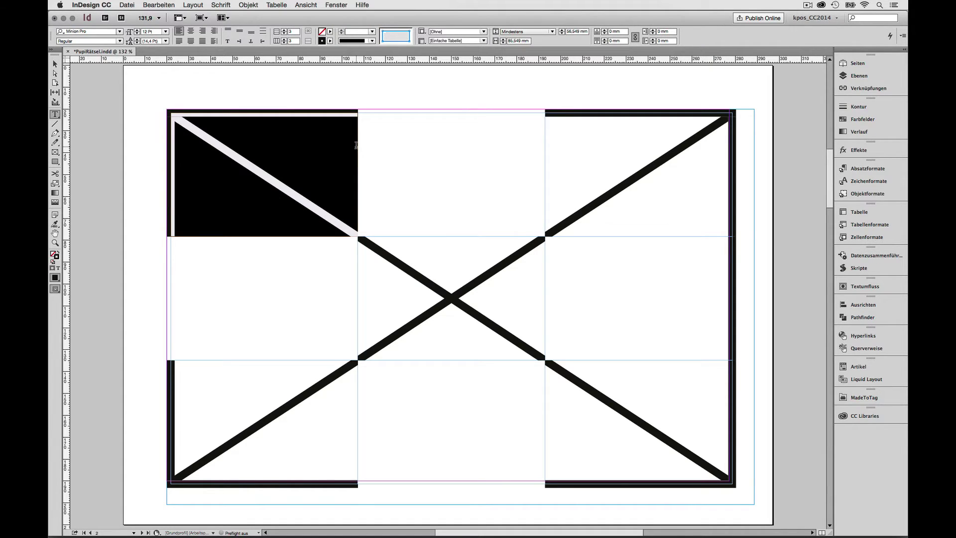
key(Down)
key(Down)
key(Escape)
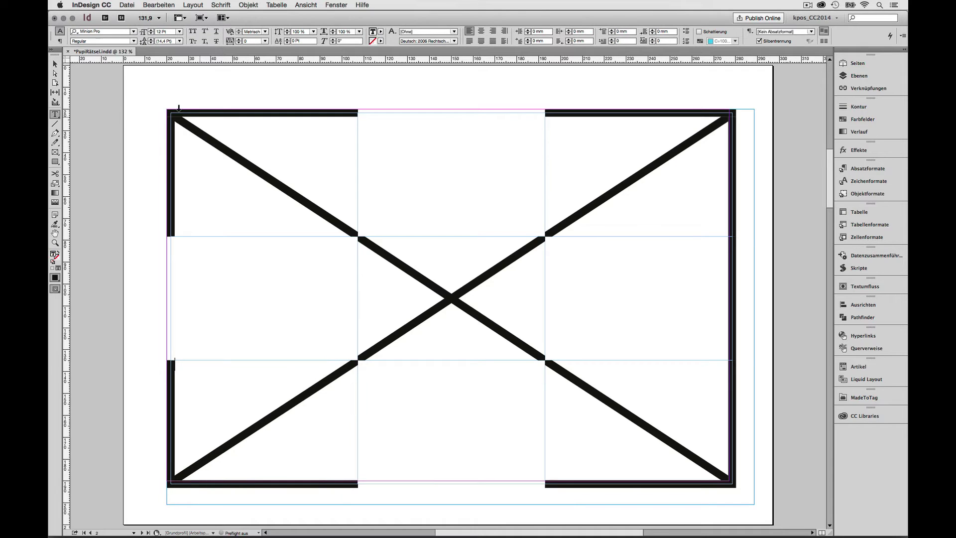
- Leave the table text and page forward past page 3 to the figure on page 4
click(55, 64)
key(shift+Page_Down)
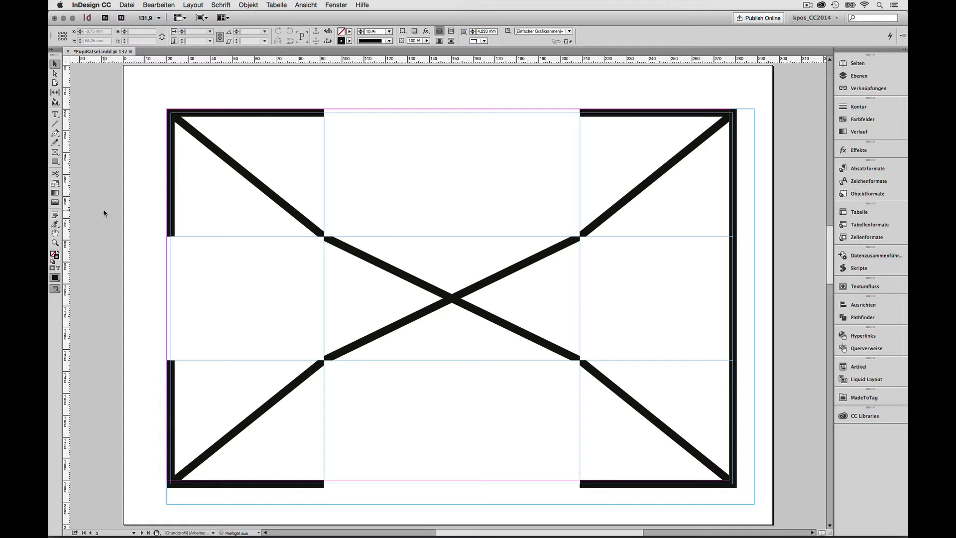
key(shift+Page_Down)
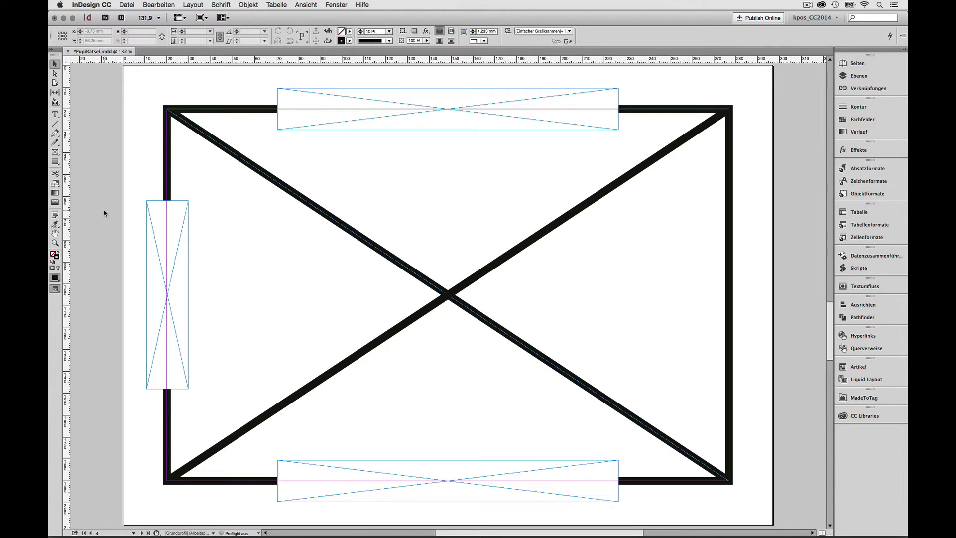
- Shift the black outer frame on page 4 leftwards in three large nudges and move it back again
click(167, 148)
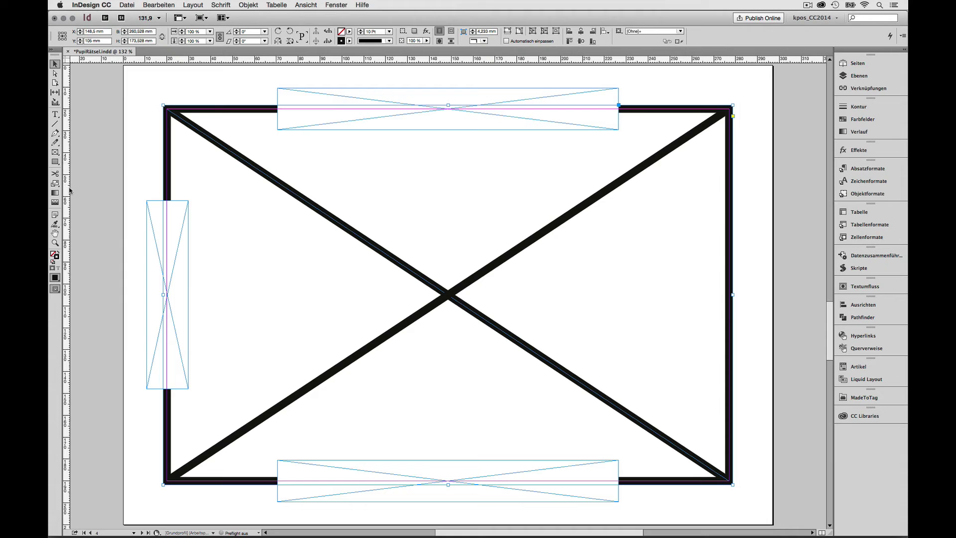
key(shift+Left)
key(shift+Left)
key(shift+Left)
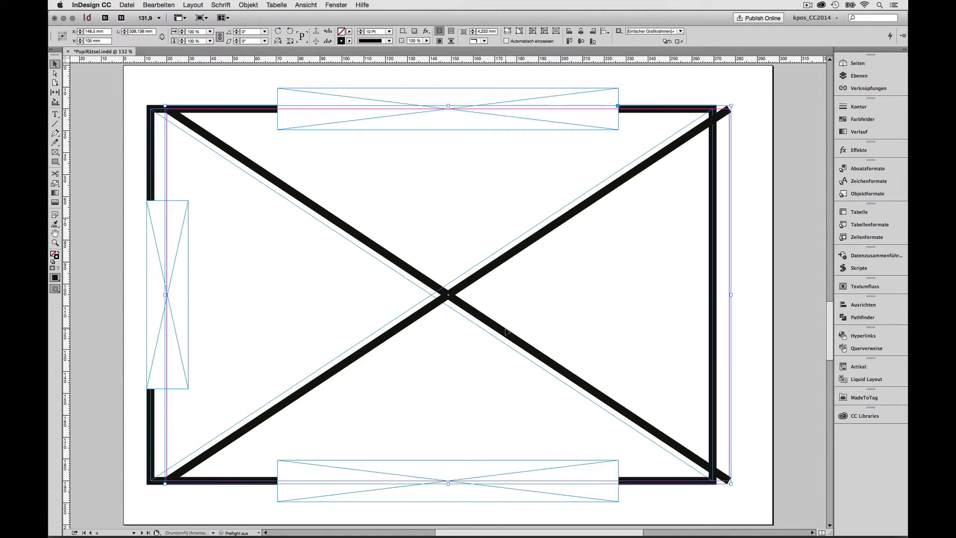
key(shift+Right)
key(shift+Right)
key(shift+Right)
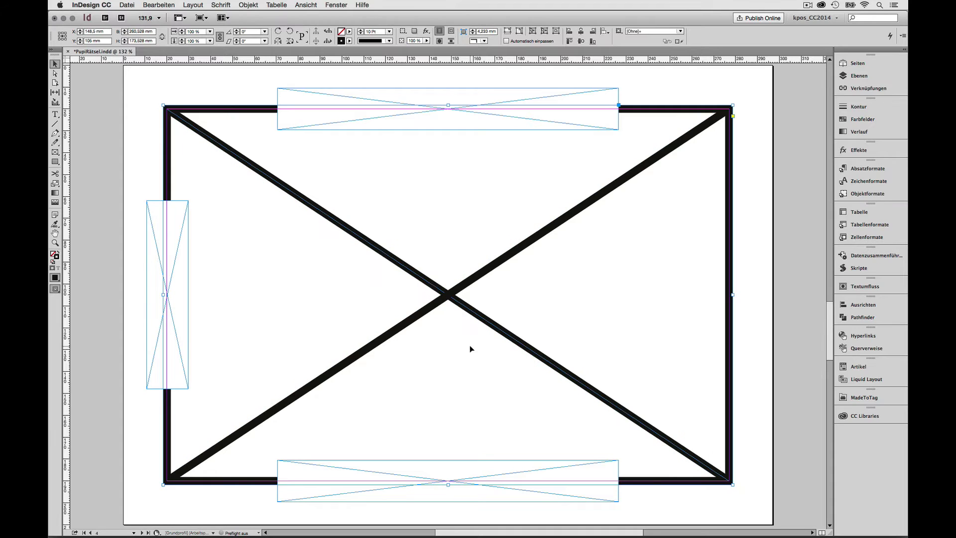
- Widen the two white cover frames over the upper and lower edges symmetrically to shorten the visible corner strokes
click(139, 117)
click(181, 261)
click(331, 121)
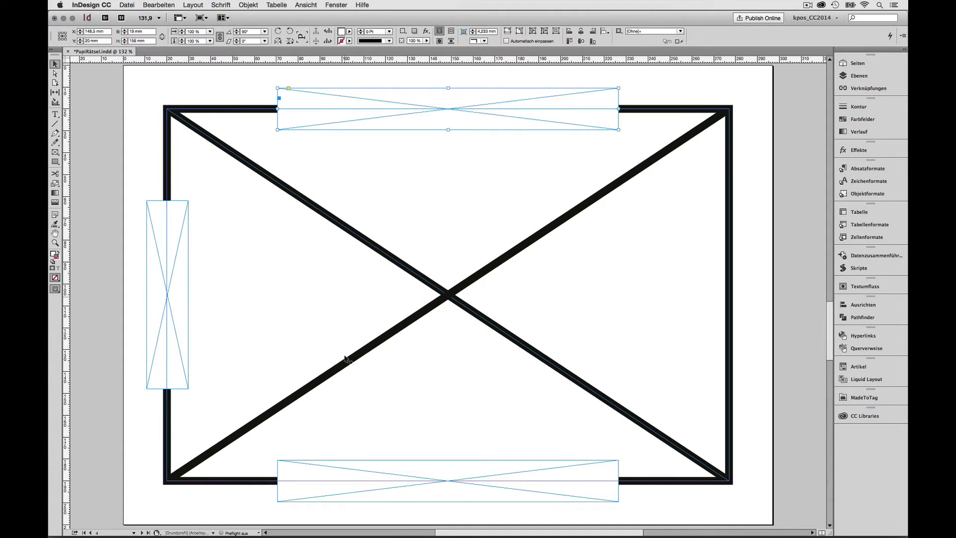
shift+click(350, 474)
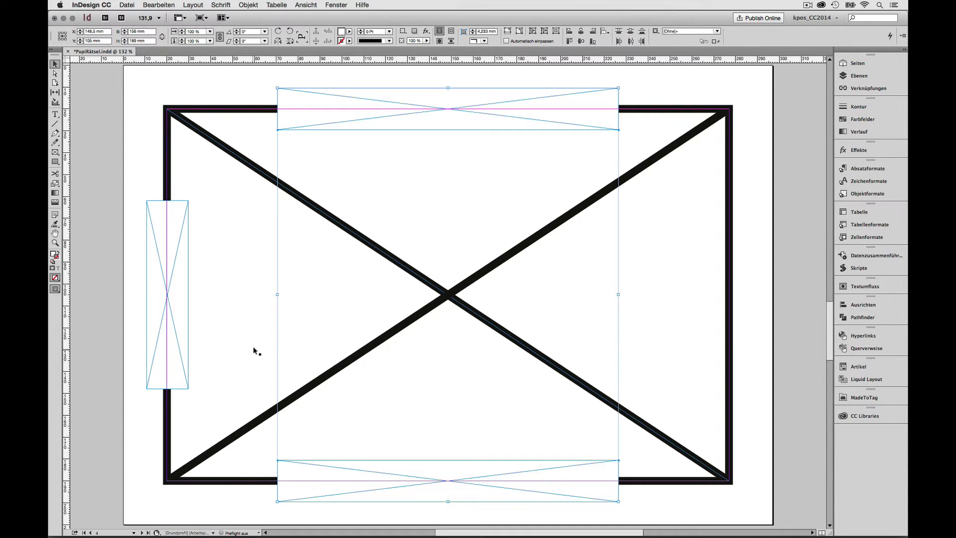
drag(278, 294, 256, 294)
click(752, 268)
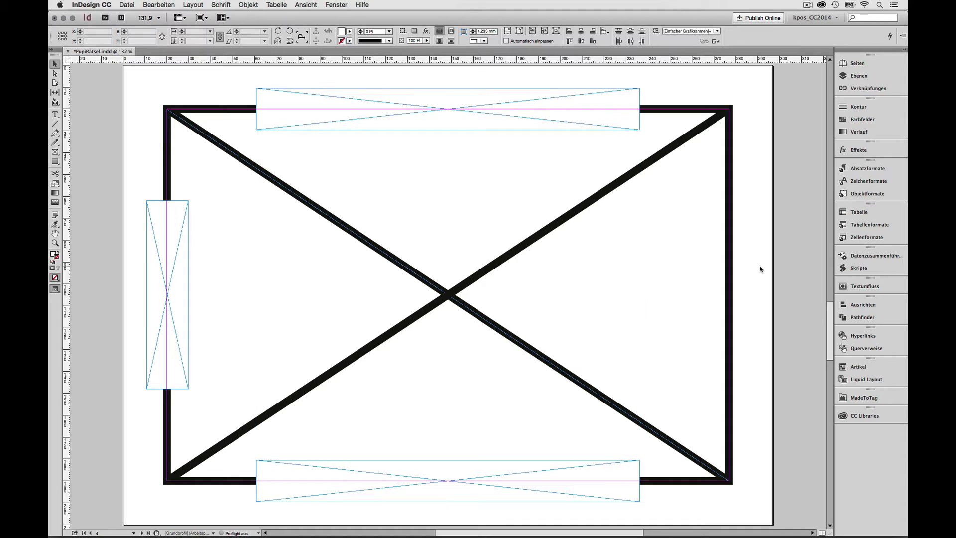
- View page 4 in preview mode and go on to page 5
key(w)
key(w)
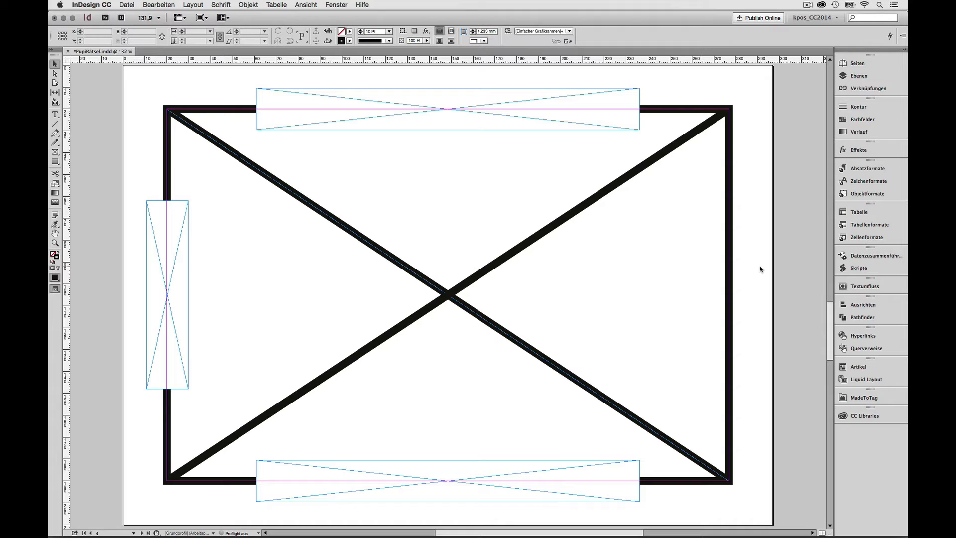
key(w)
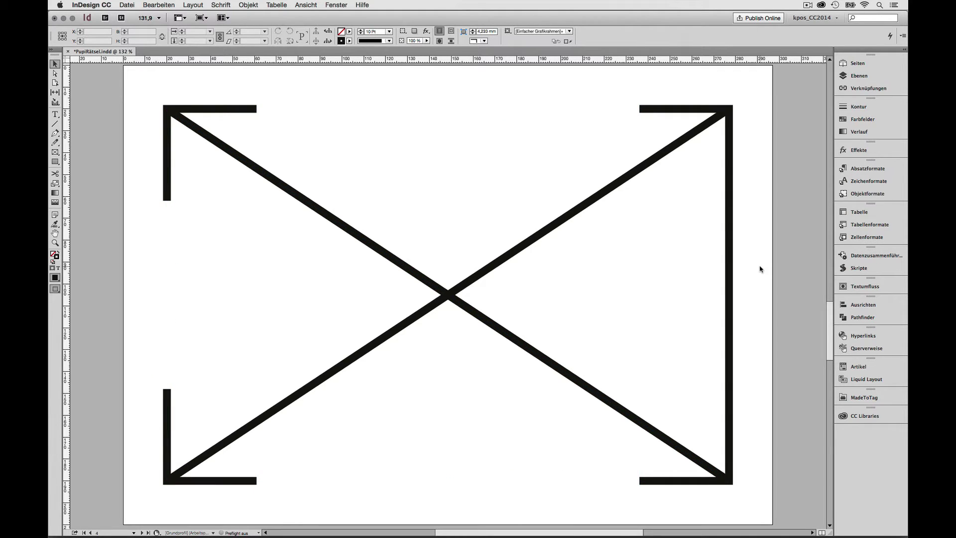
key(shift+Page_Down)
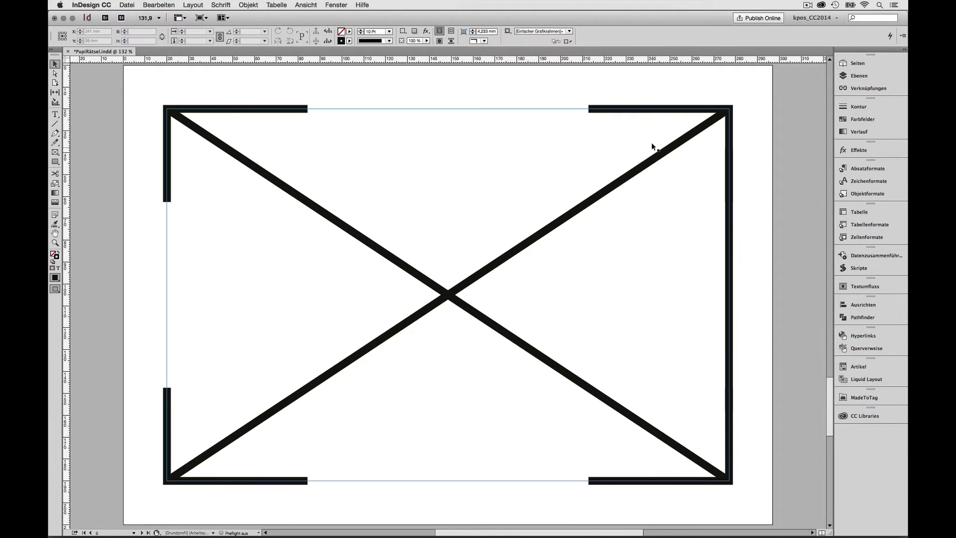
- Nudge the dashed outer frame on page 5 to expose the separate vertical line and move the frame back
click(642, 117)
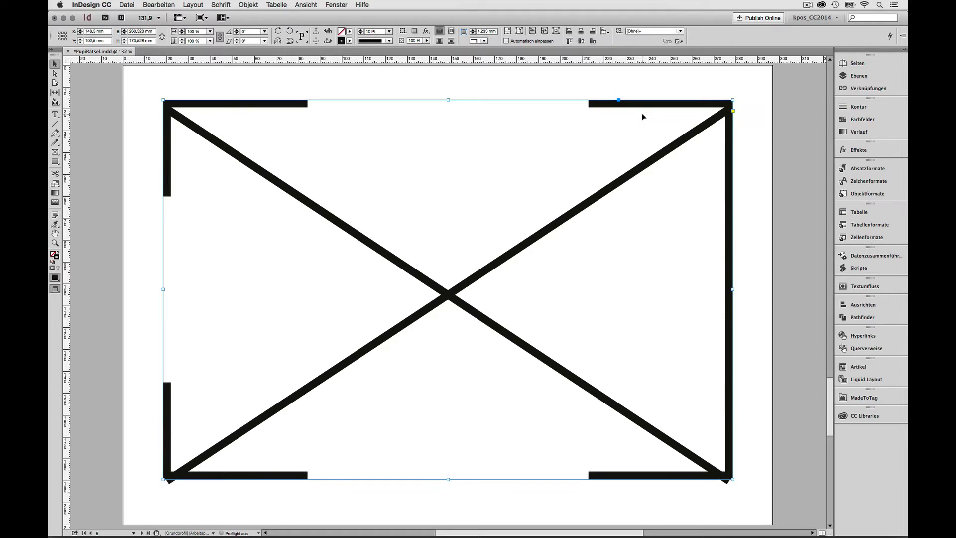
key(Left)
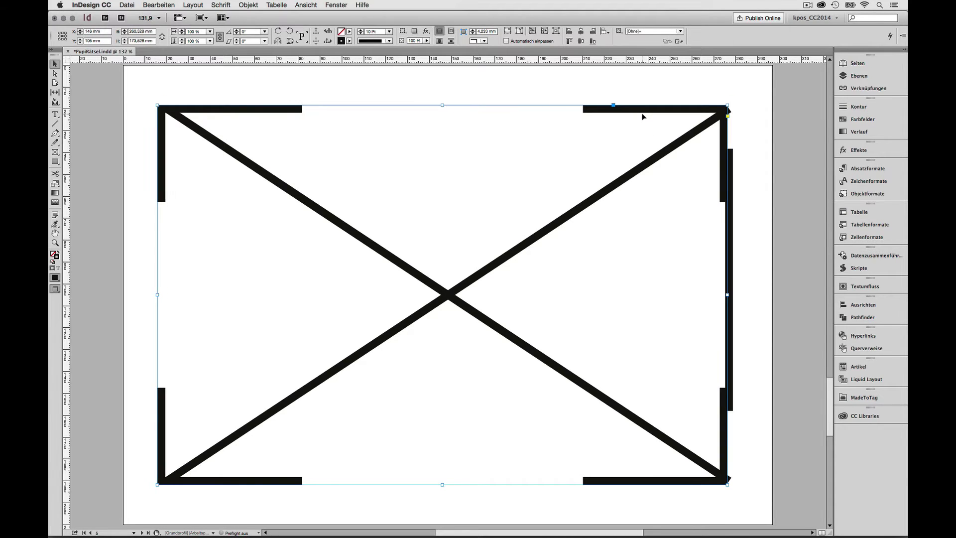
click(732, 164)
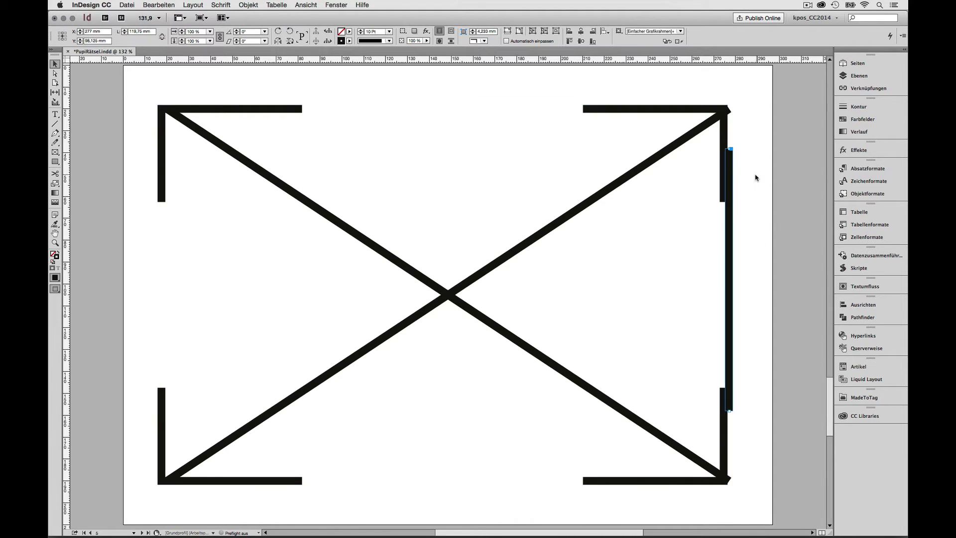
click(672, 111)
key(Right)
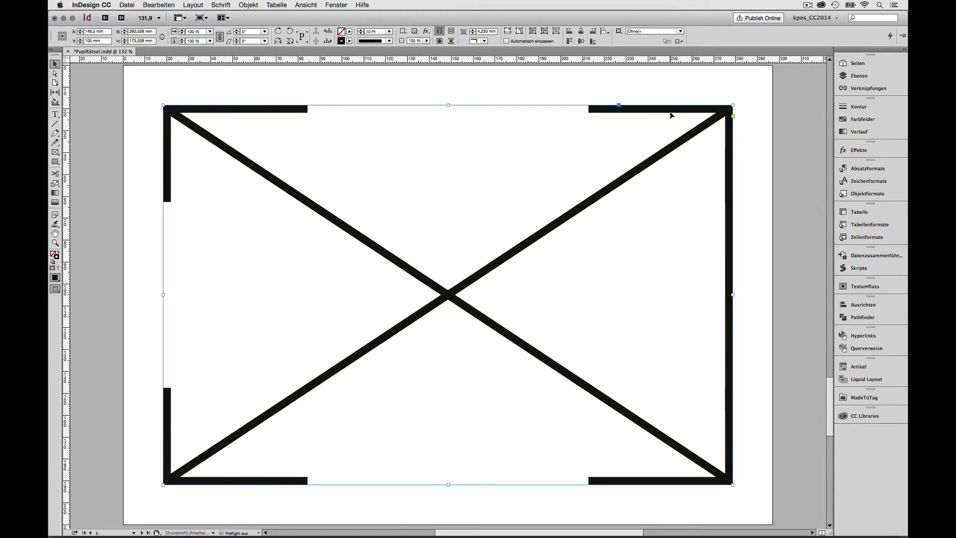
click(750, 163)
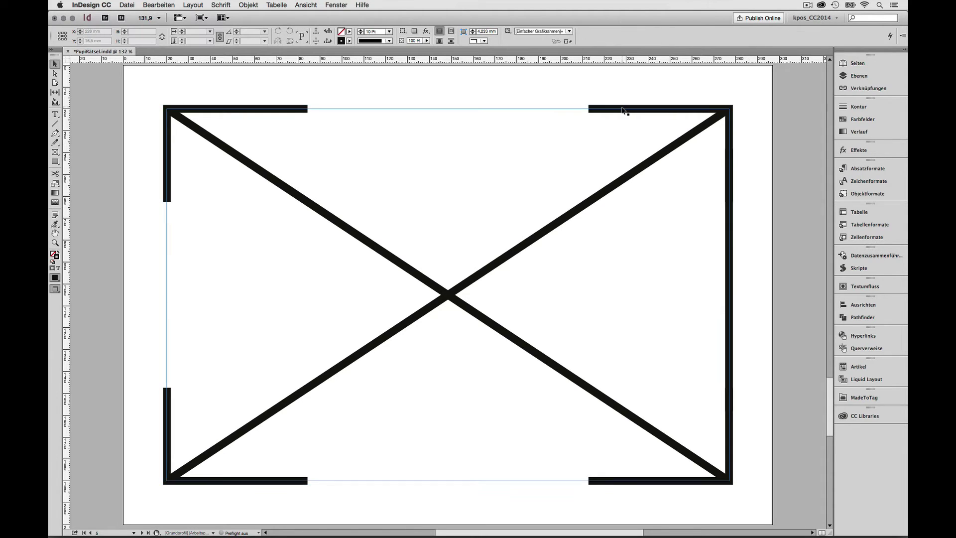
- Open the custom stroke style MEEE for the dashed outer frame to examine its dash and pattern lengths
click(623, 110)
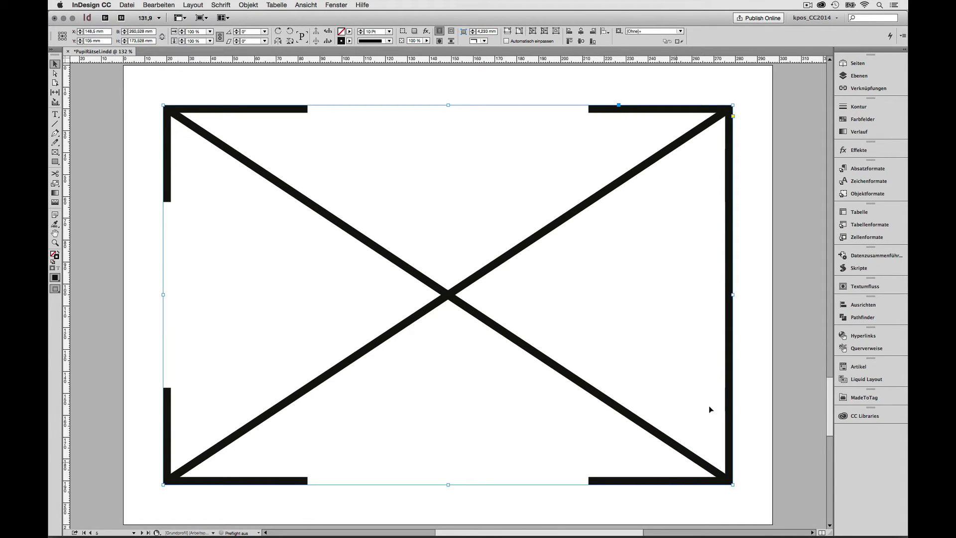
click(880, 108)
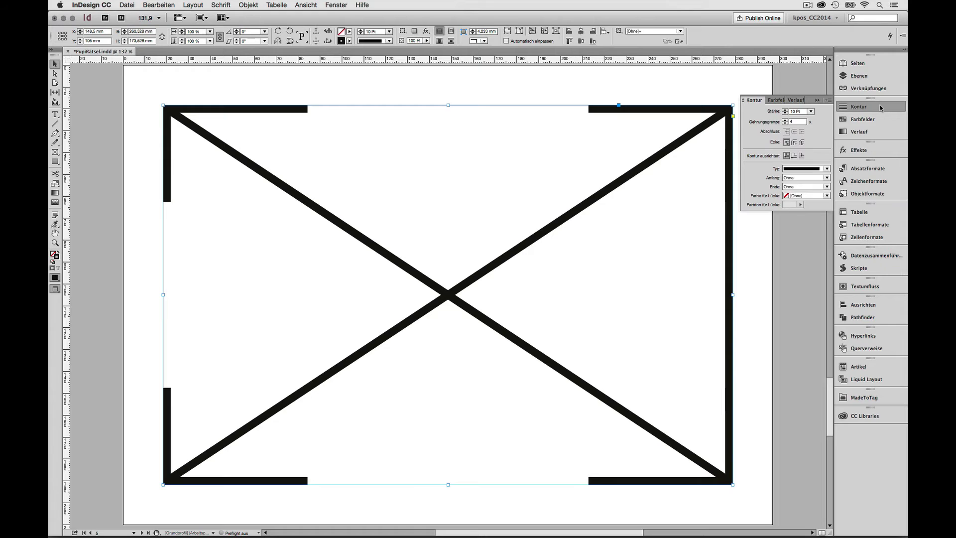
click(829, 100)
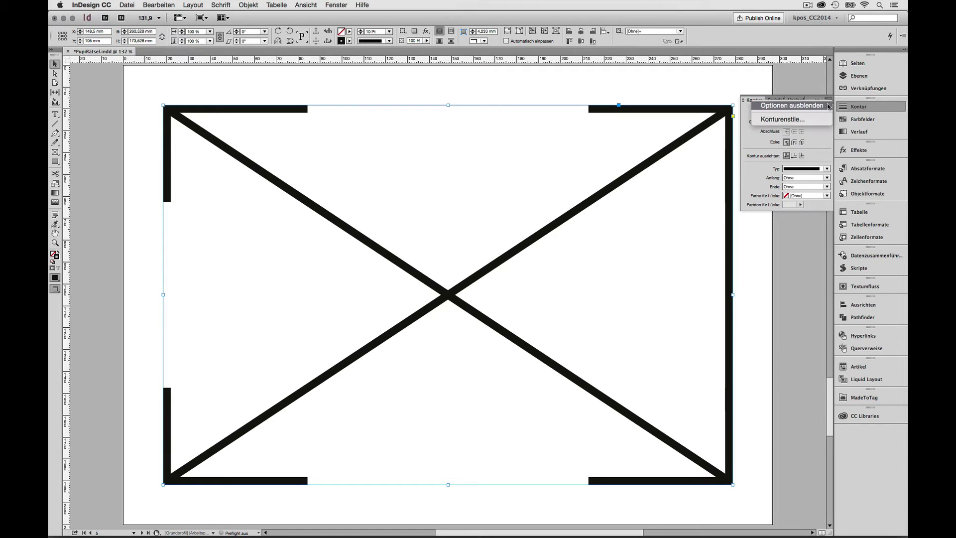
click(821, 119)
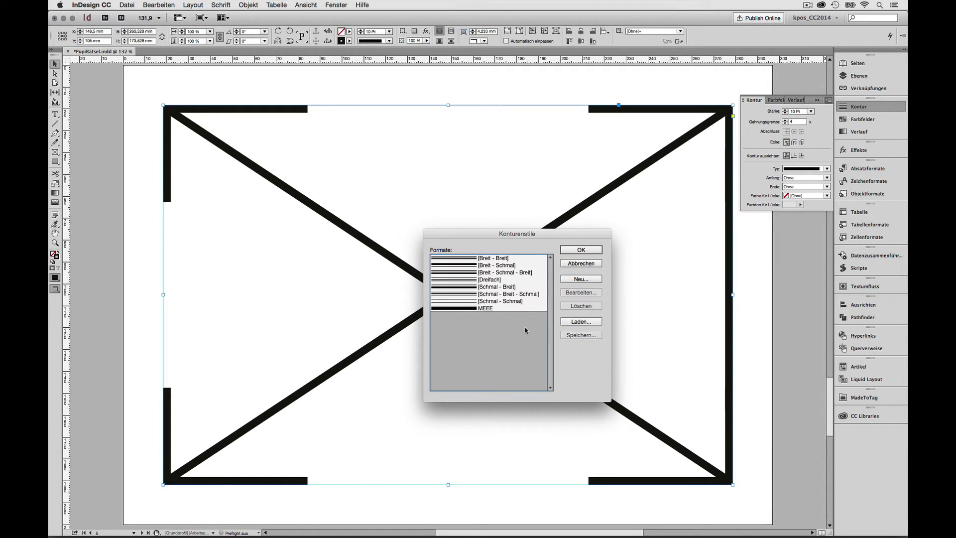
double_click(485, 308)
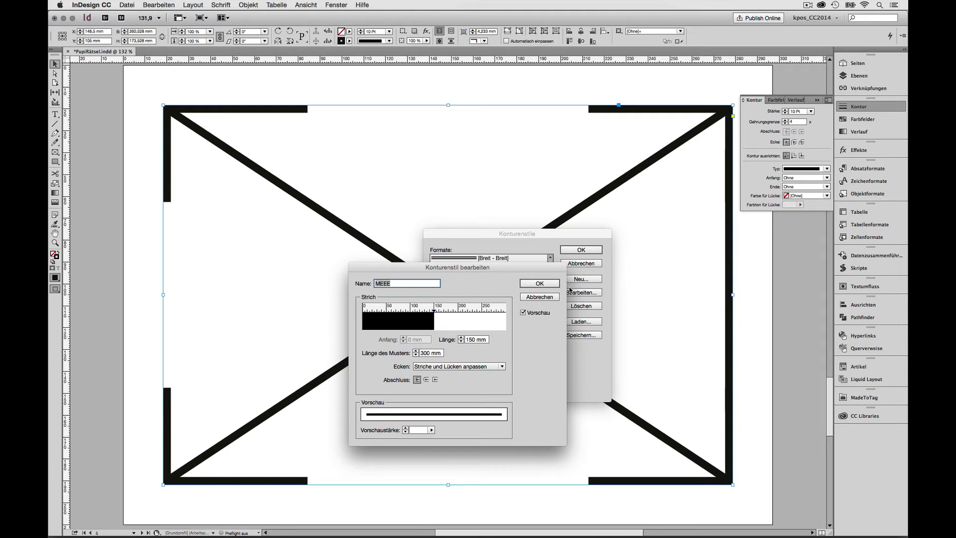
drag(482, 274, 567, 253)
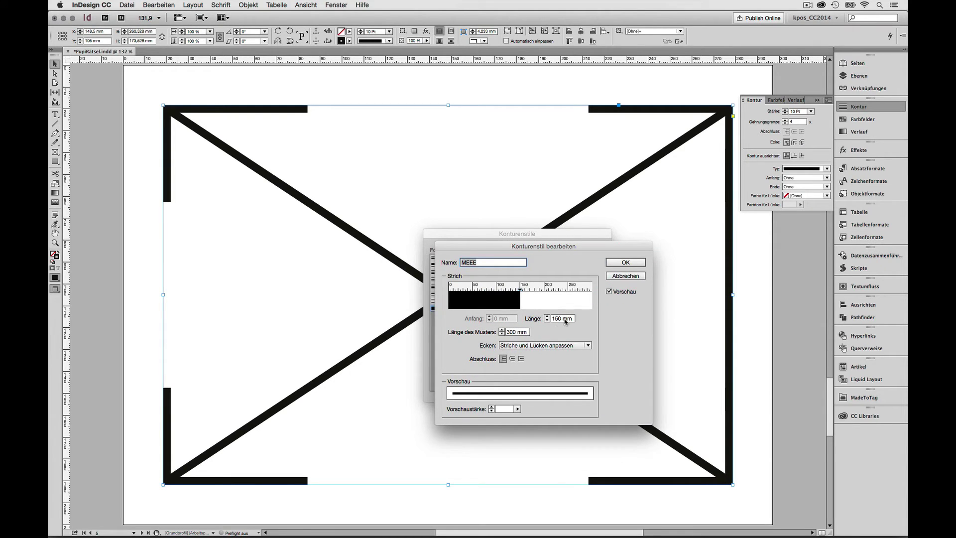
- Try a pattern length of 100 mm for the stroke style MEEE, undo it, and close the stroke style dialogs
double_click(512, 331)
text(100)
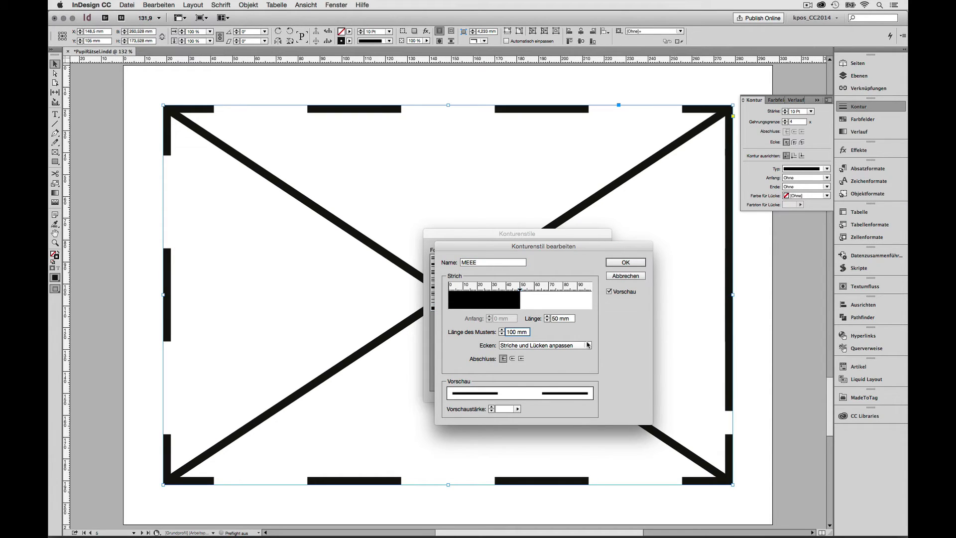
key(super+z)
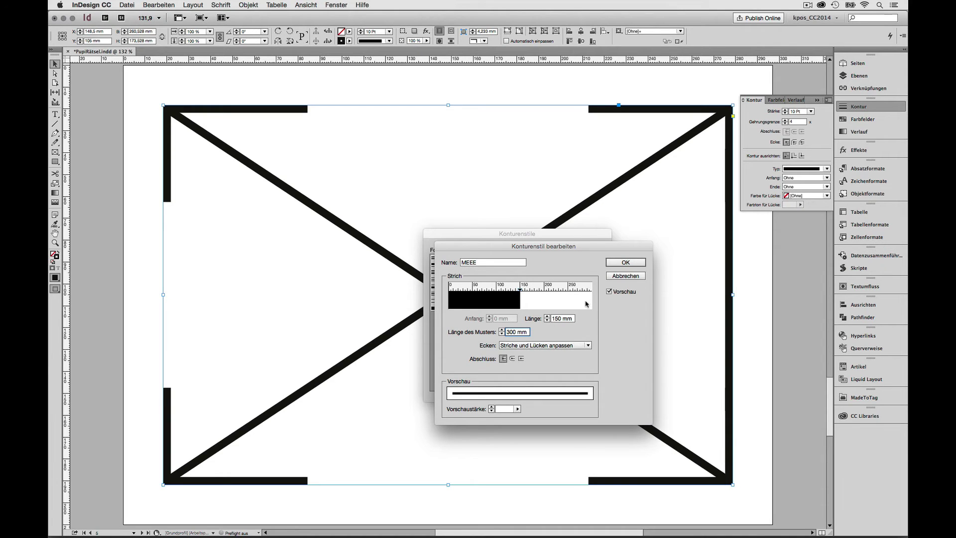
click(626, 262)
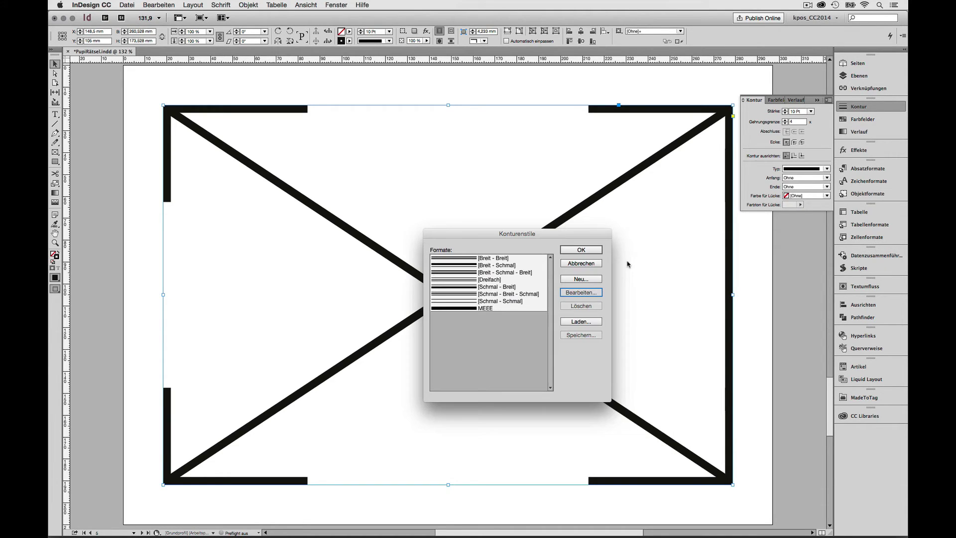
click(582, 252)
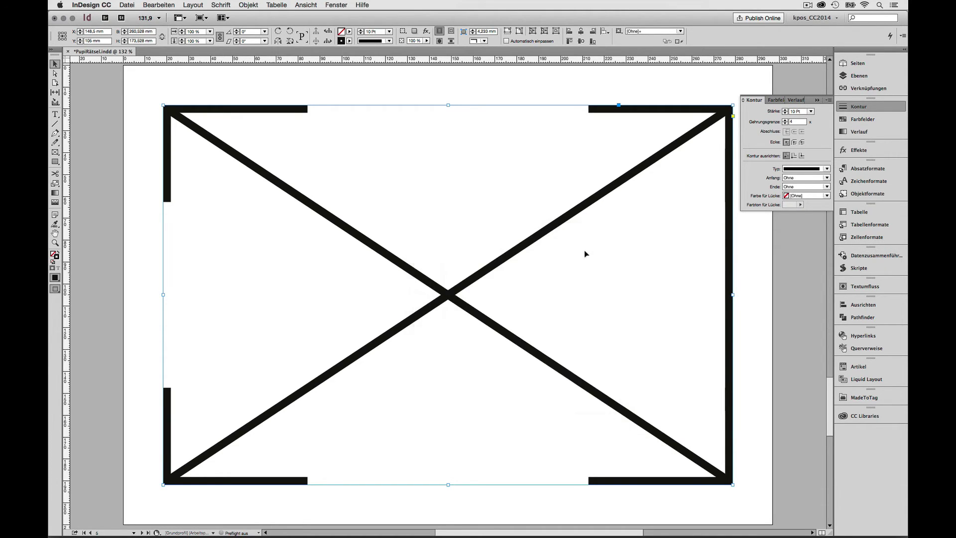
- Remove the separate vertical line along the dashed frame's right edge on page 5 and go on to page 6
click(733, 256)
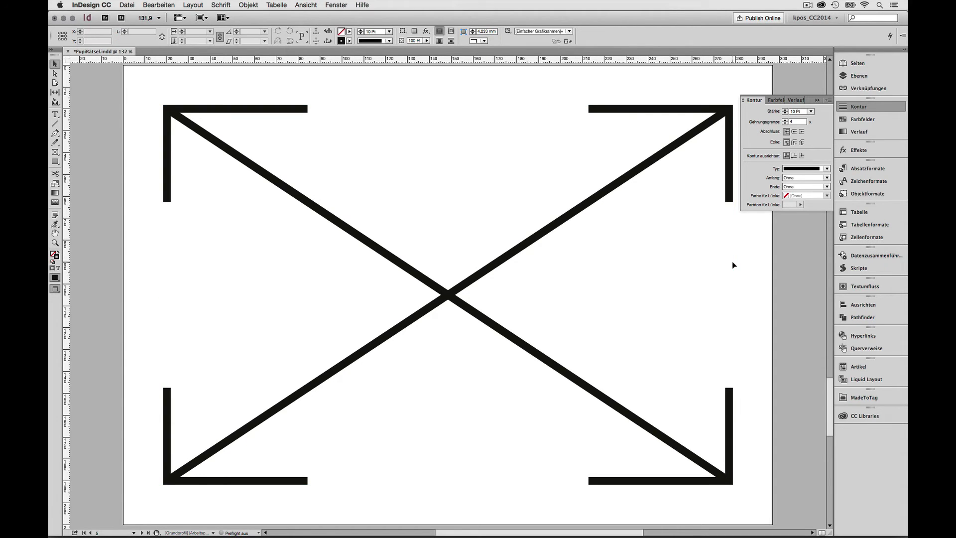
key(shift+Page_Down)
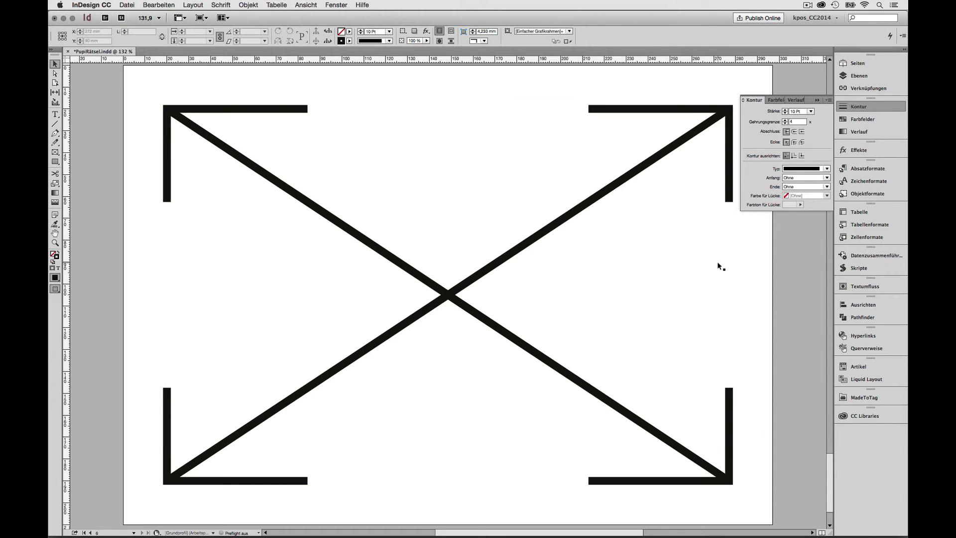
- Cut the dashed outer frame on page 6 open at the midpoint of its right edge with the Scissors tool and deselect it
click(718, 265)
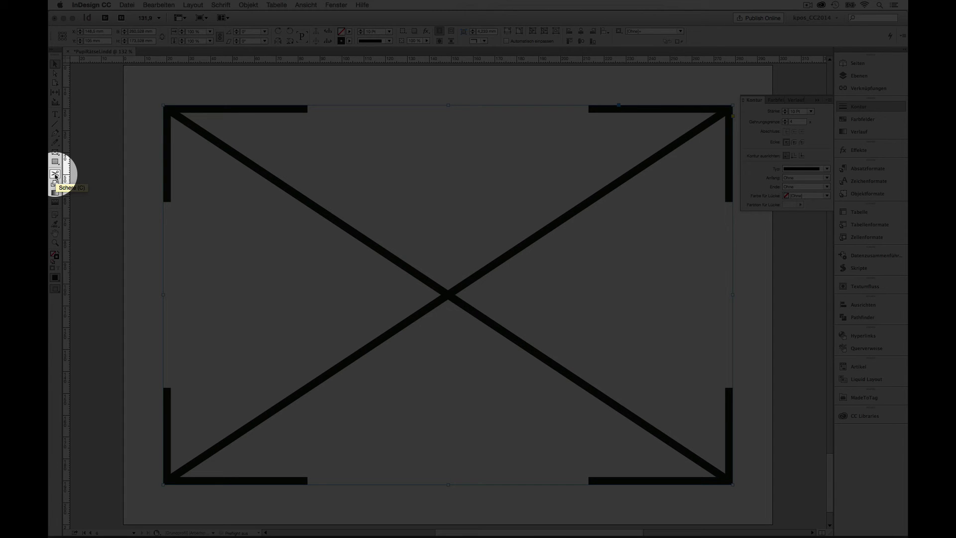
click(55, 175)
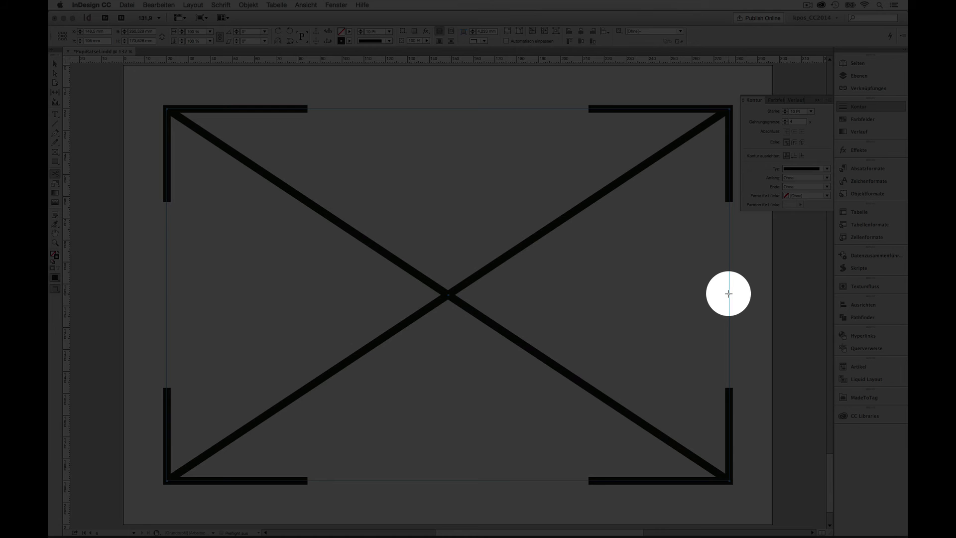
click(728, 294)
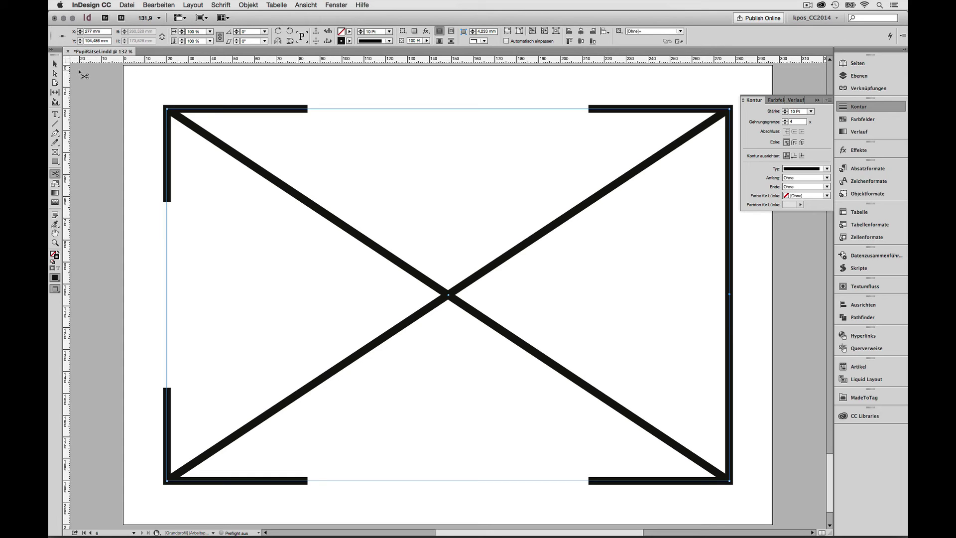
click(54, 65)
click(135, 89)
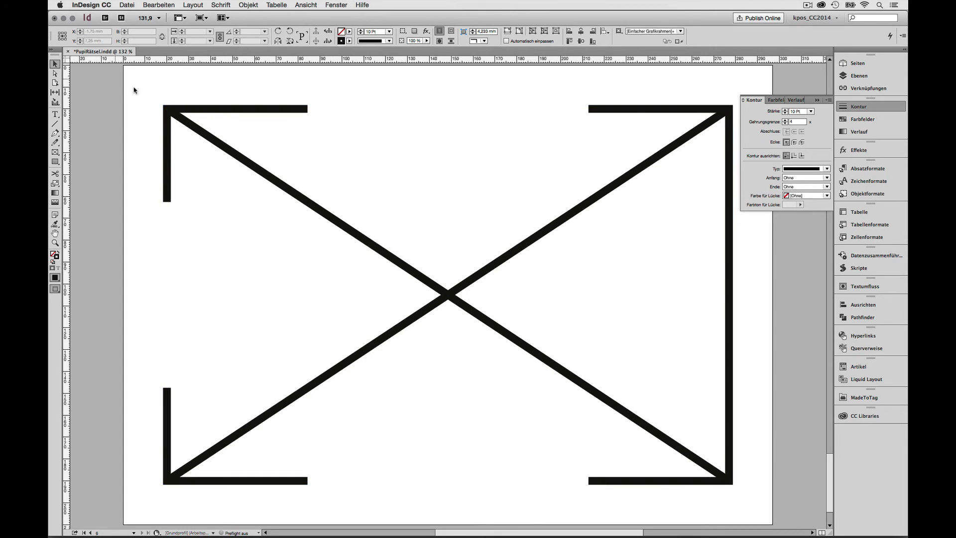
- Select a diagonal line and all the objects on page 6 to examine the figure's parts, and go to page 1
click(212, 139)
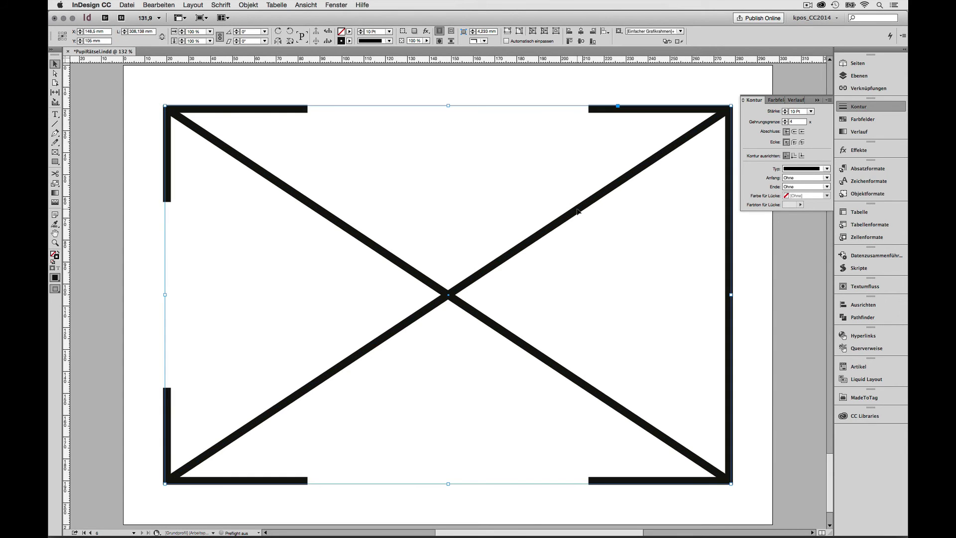
click(737, 238)
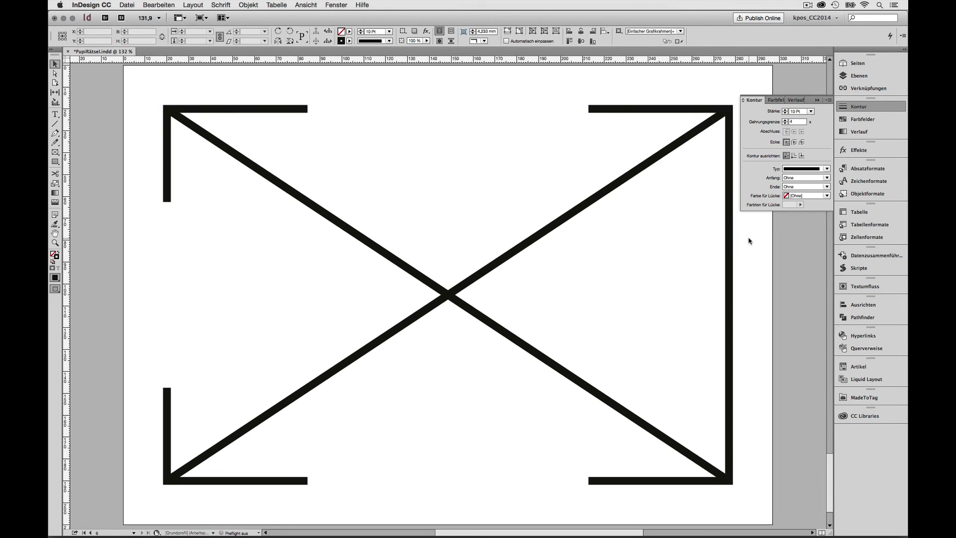
click(738, 226)
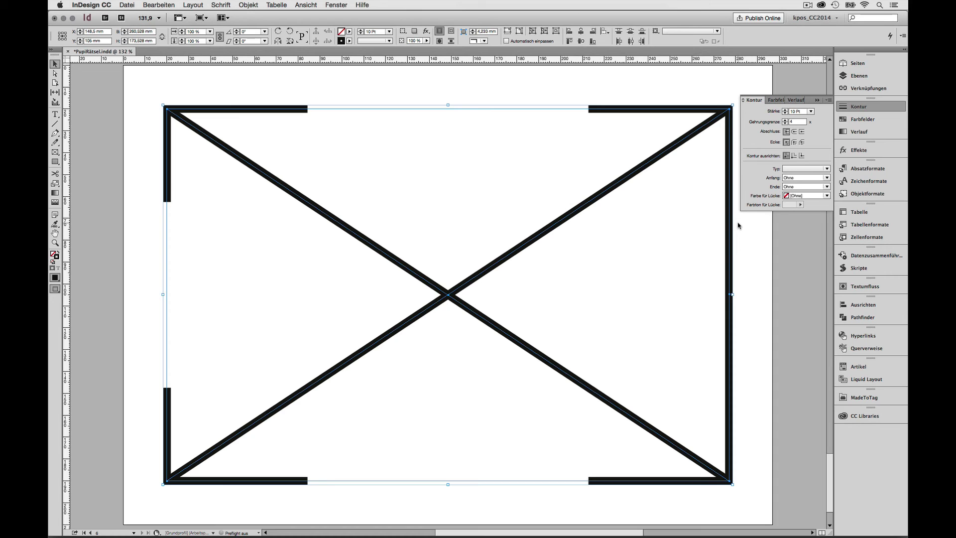
key(super+j)
text(1)
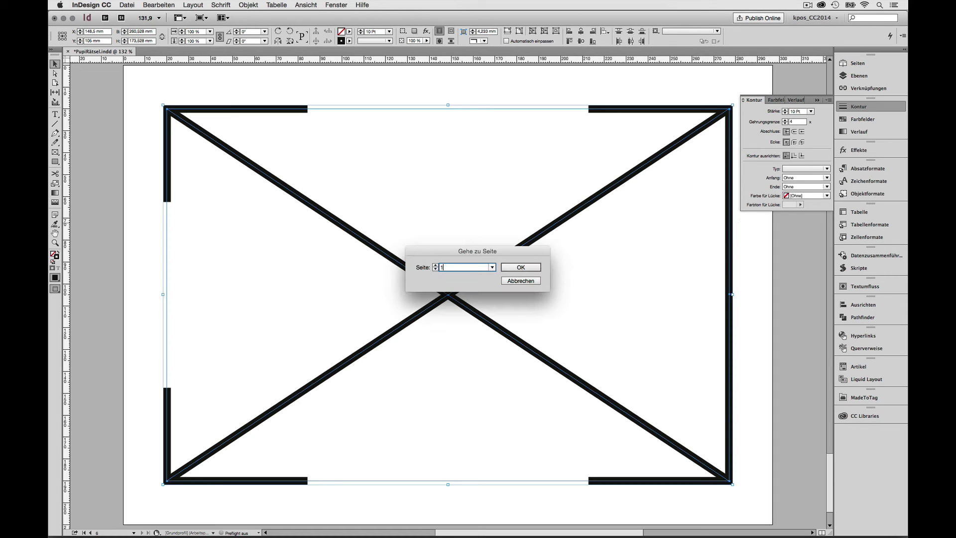
key(Return)
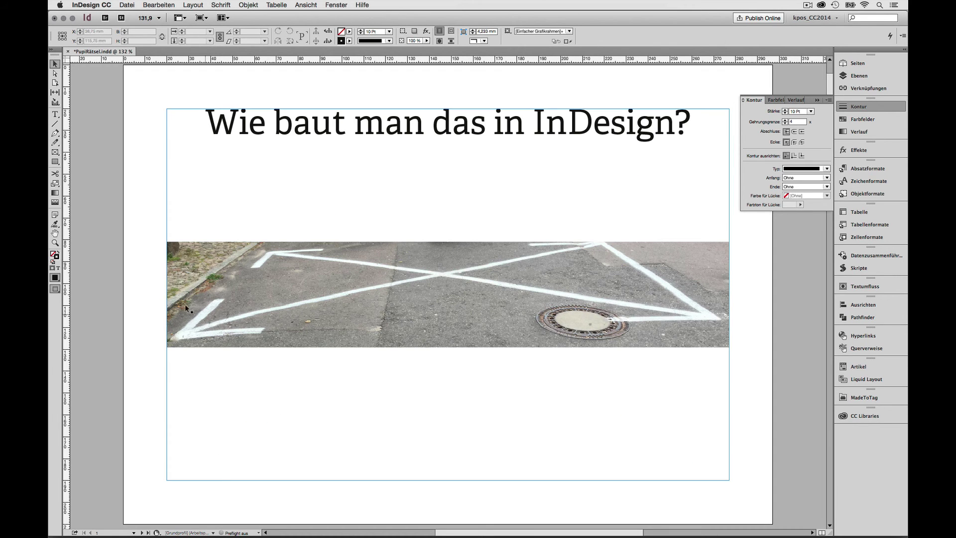